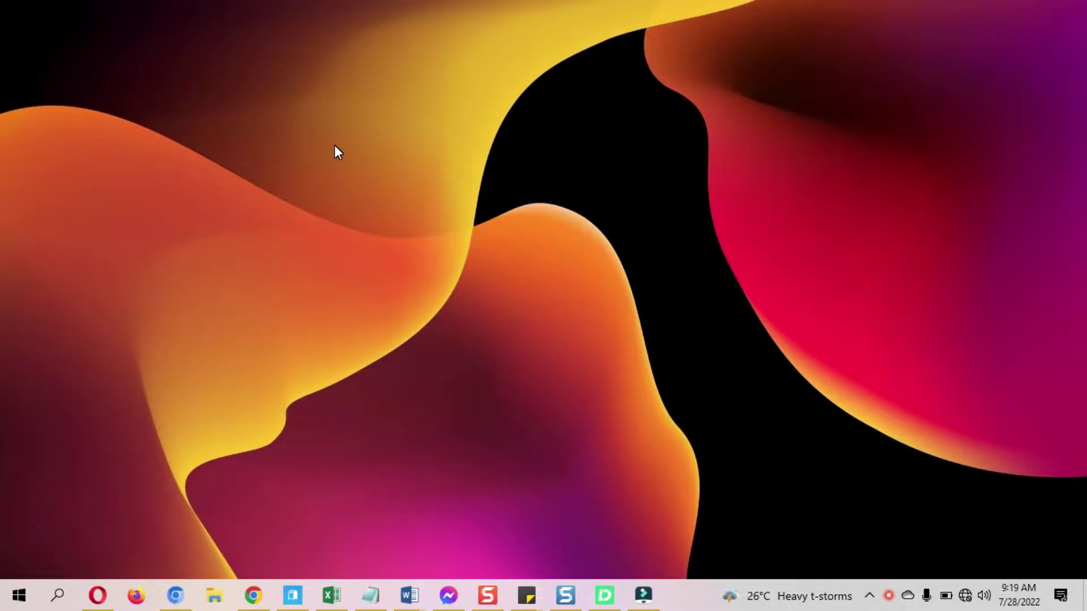
Browse the iDelock product page at 125% zoom, then close the browser and launch iDelock
click(335, 146)
click(176, 597)
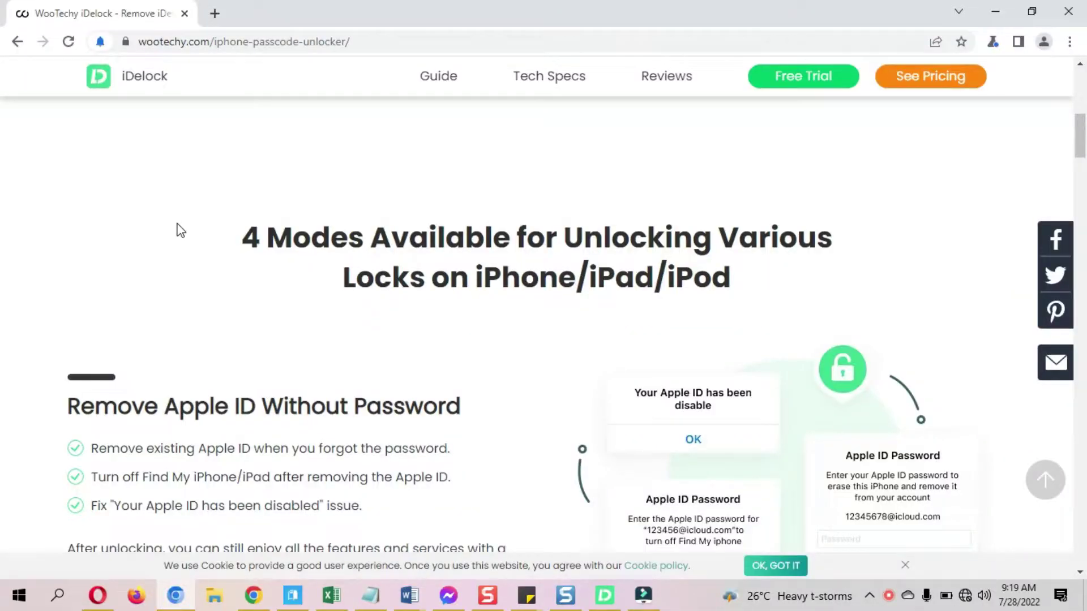
scroll(69, 272, up, 5)
scroll(73, 274, up, 2)
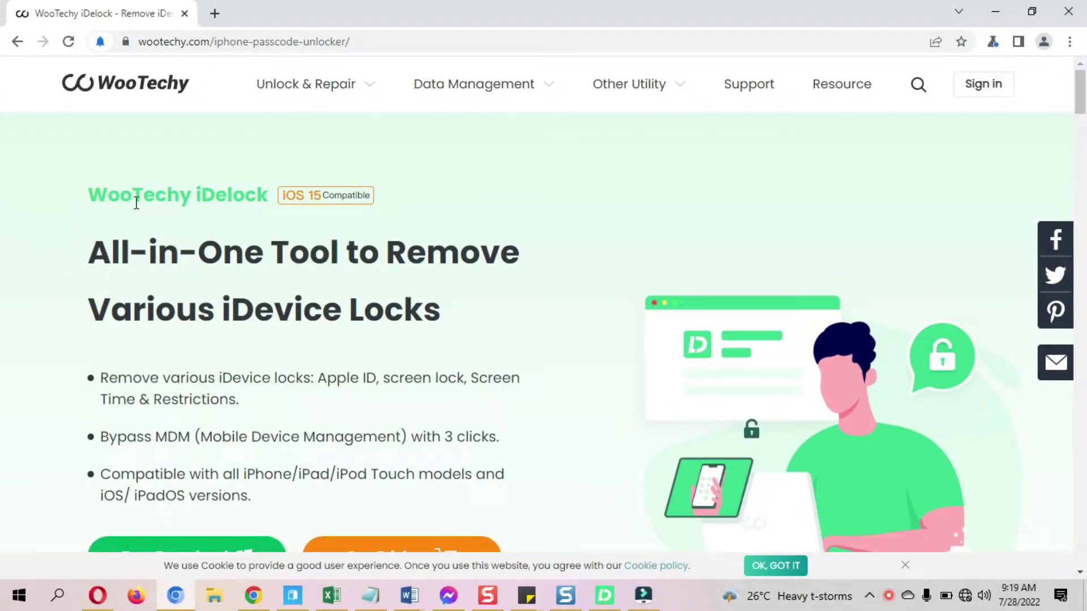
key(ctrl+plus)
key(ctrl+plus)
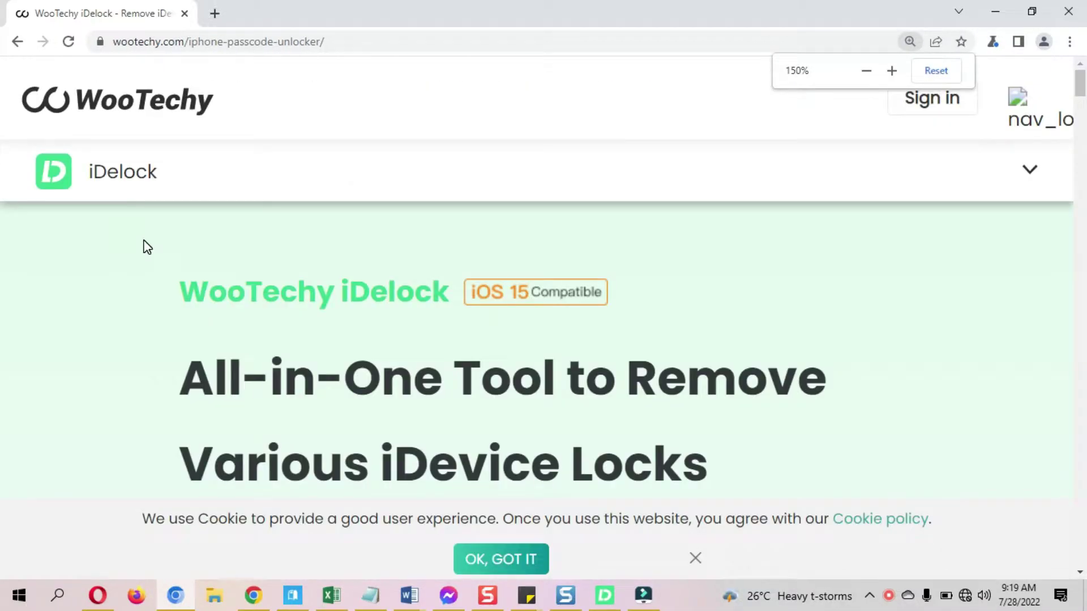
key(ctrl+minus)
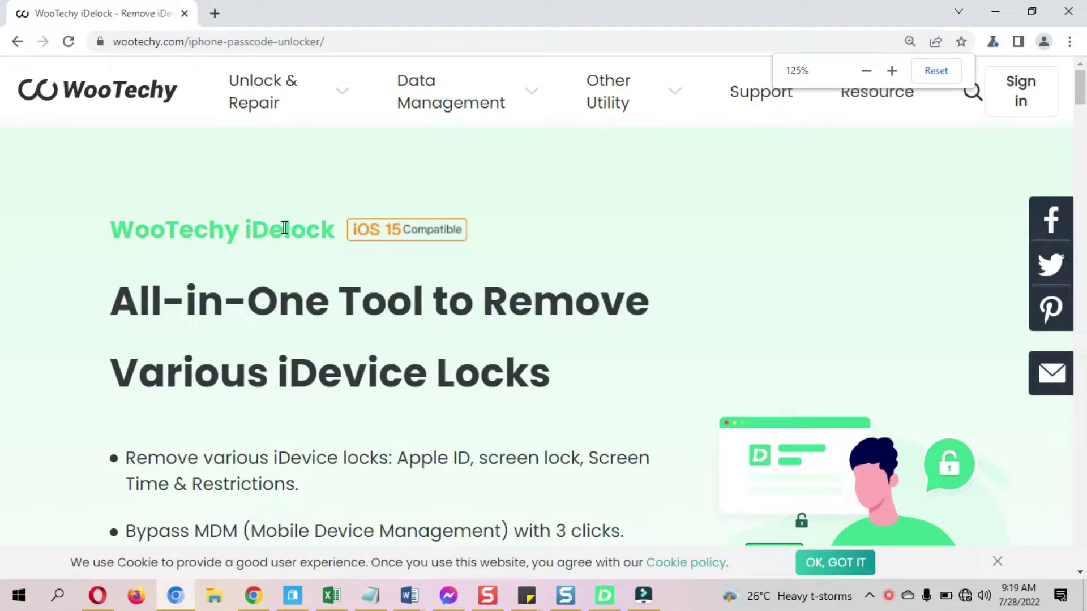
scroll(149, 272, down, 2)
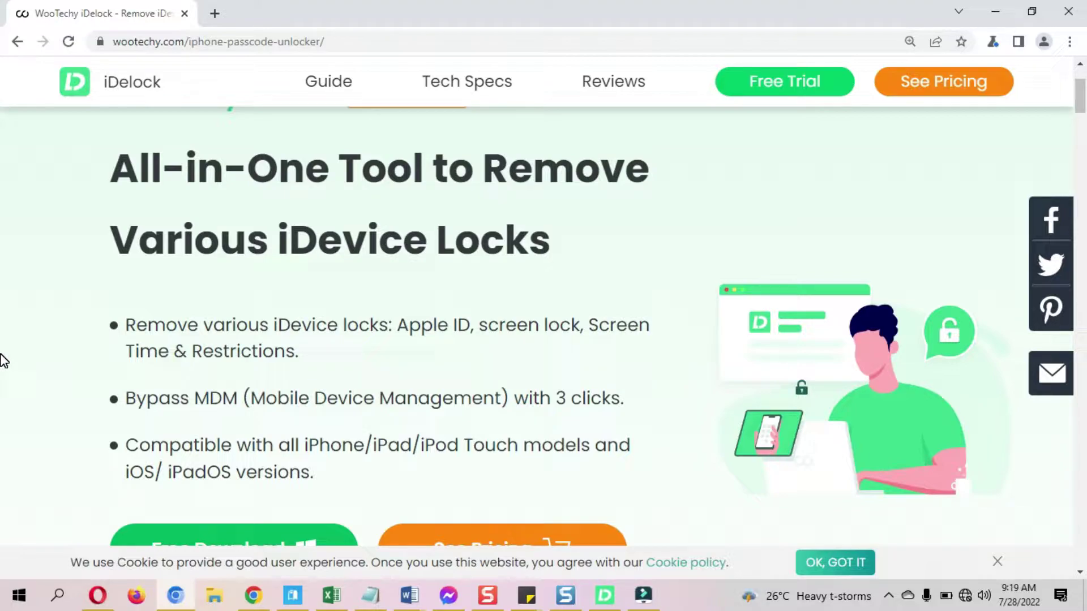
scroll(3, 359, down, 3)
scroll(3, 359, down, 3)
scroll(3, 358, down, 2)
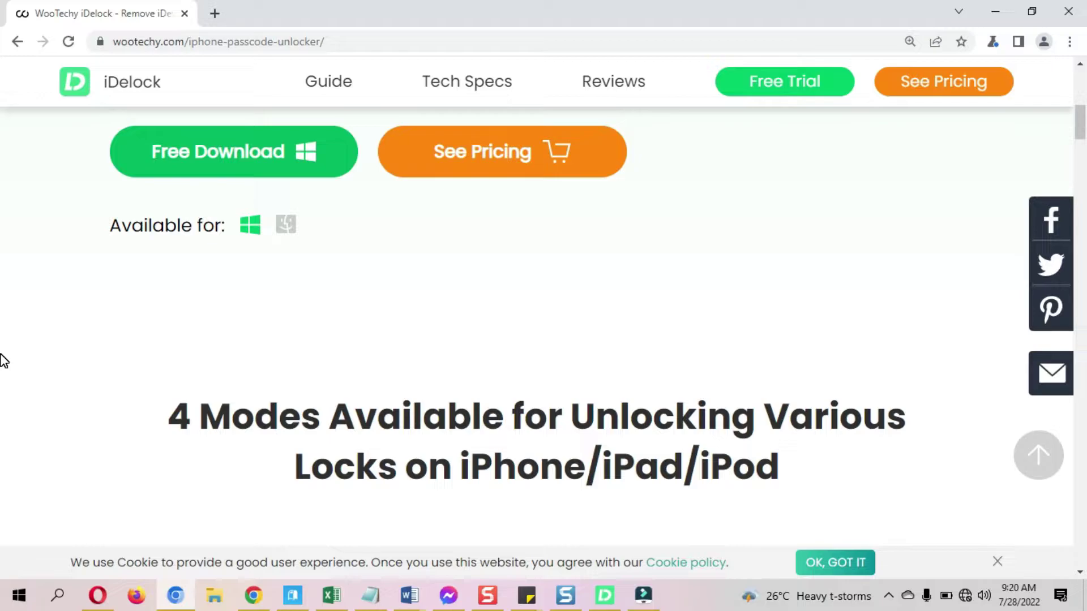
scroll(3, 359, down, 5)
click(995, 11)
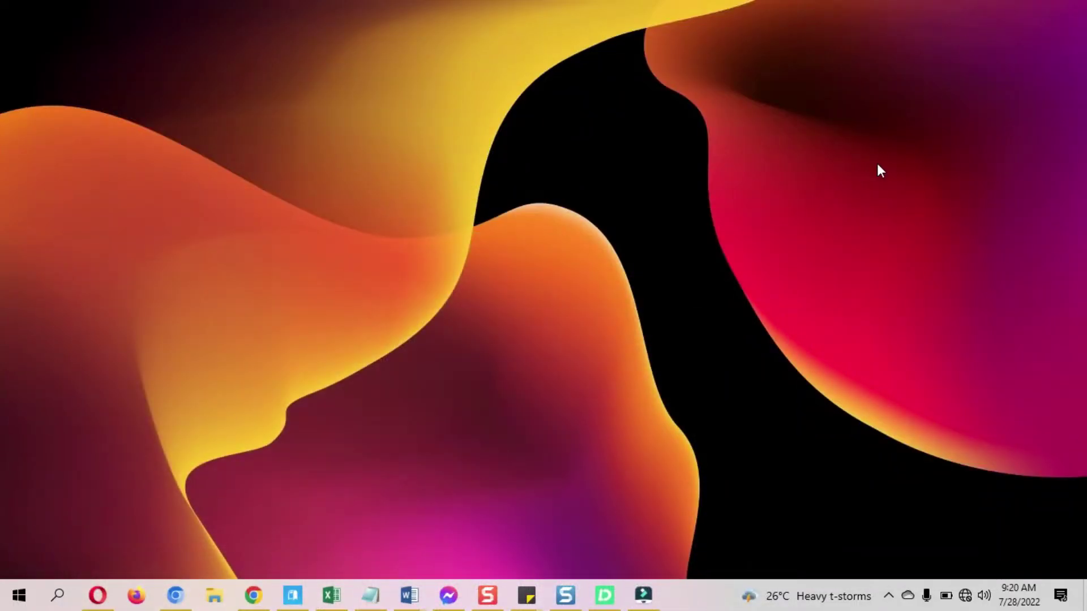
click(604, 596)
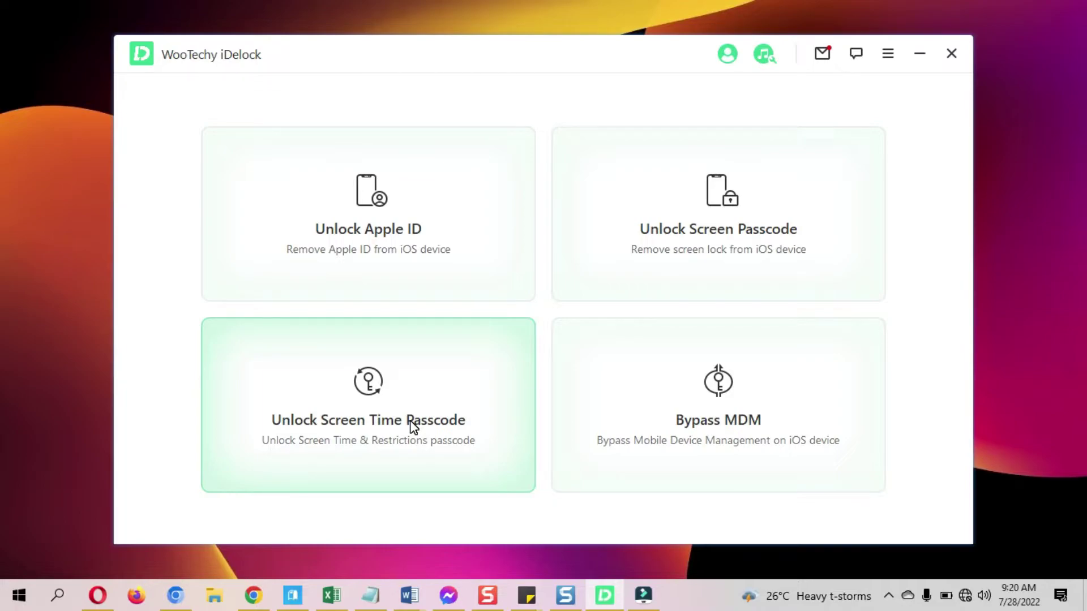
Choose the Unlock Screen Time Passcode mode and the 'Set Directly on Device' option
click(414, 426)
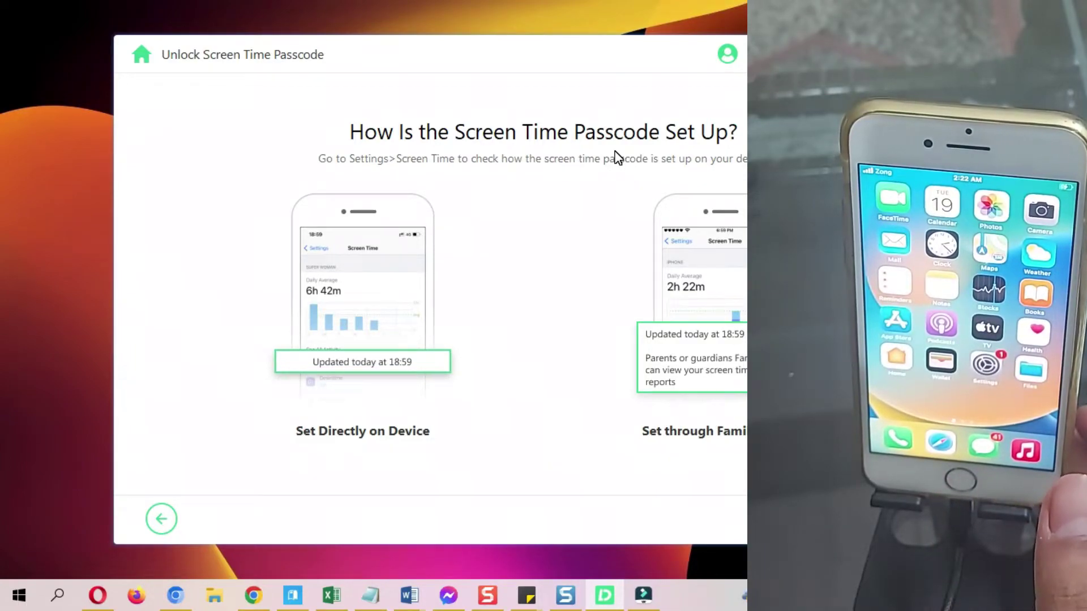
click(392, 291)
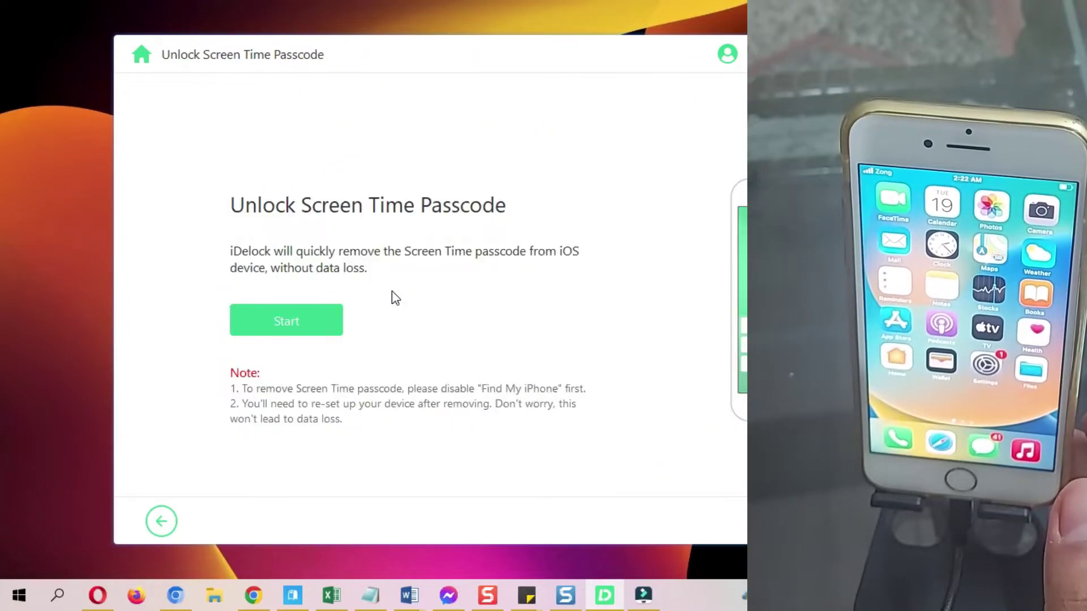
Start the Screen Time passcode removal to bring up the Find My iPhone instructions
click(286, 319)
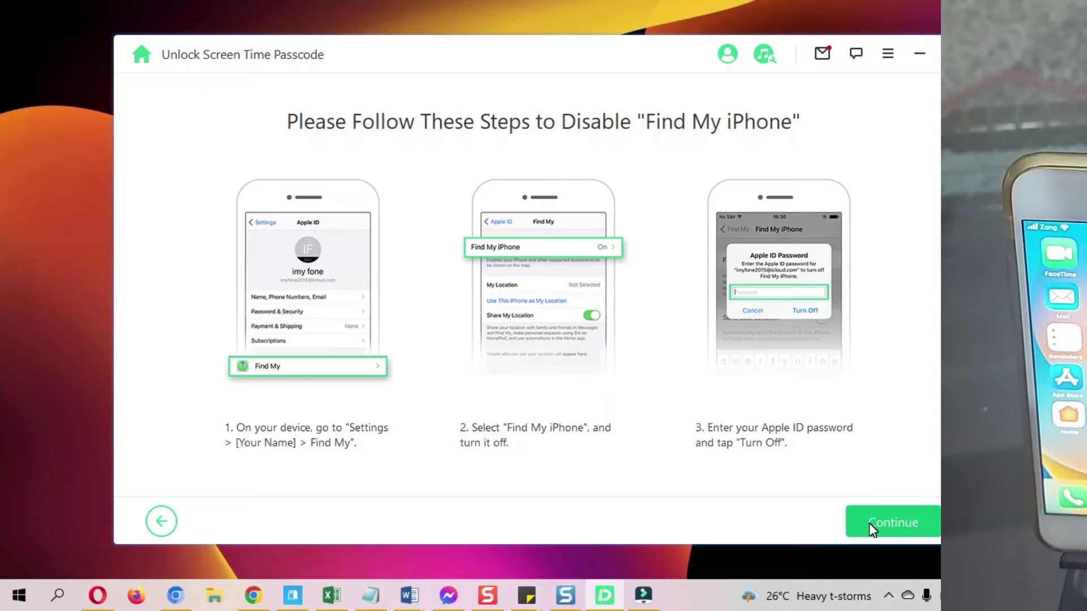
Confirm Find My iPhone is off and continue so the passcode removal runs
click(869, 523)
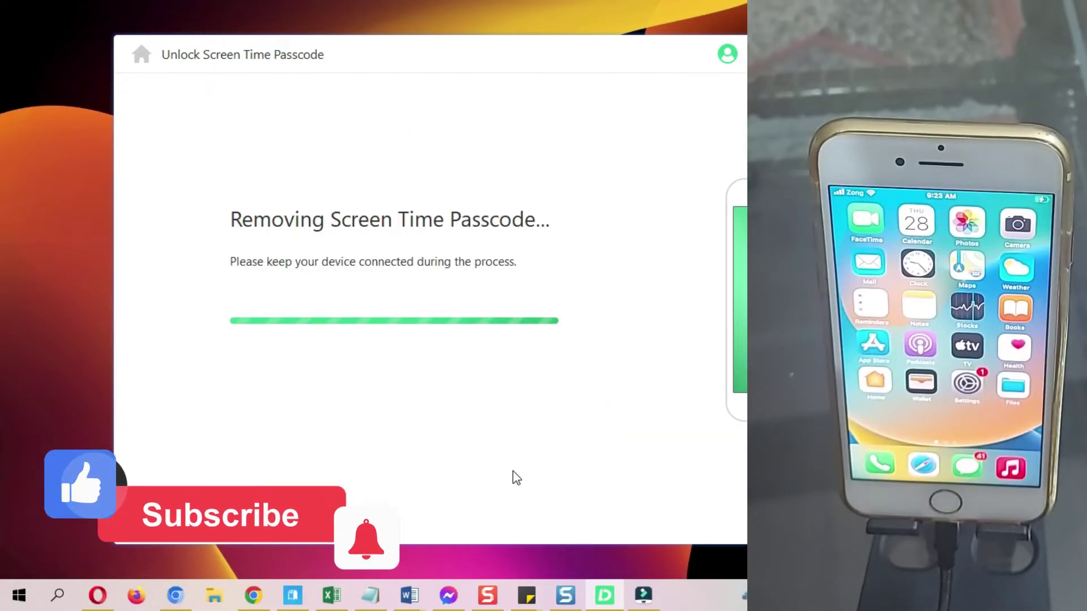